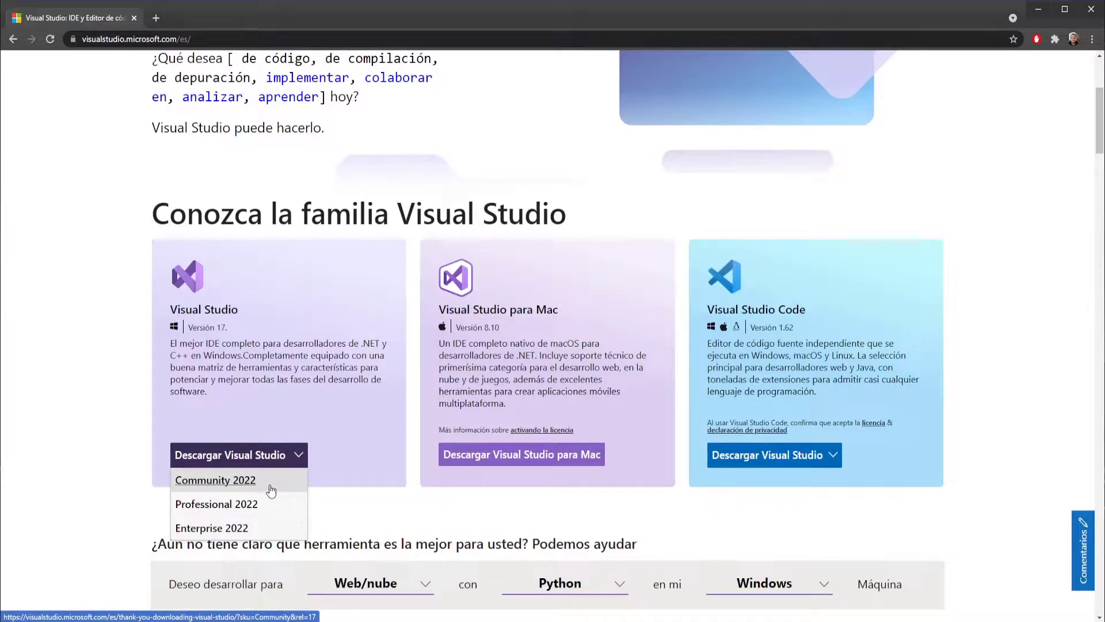
Download the Community 2022 edition of Visual Studio from the Visual Studio family section
mouse_move(297, 467)
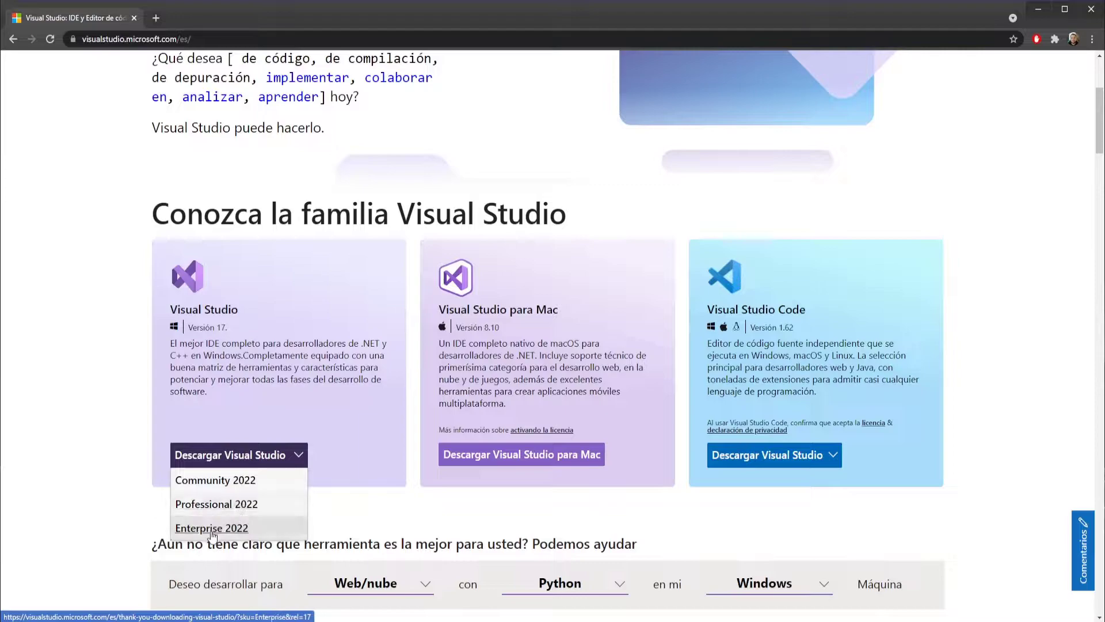
mouse_move(264, 462)
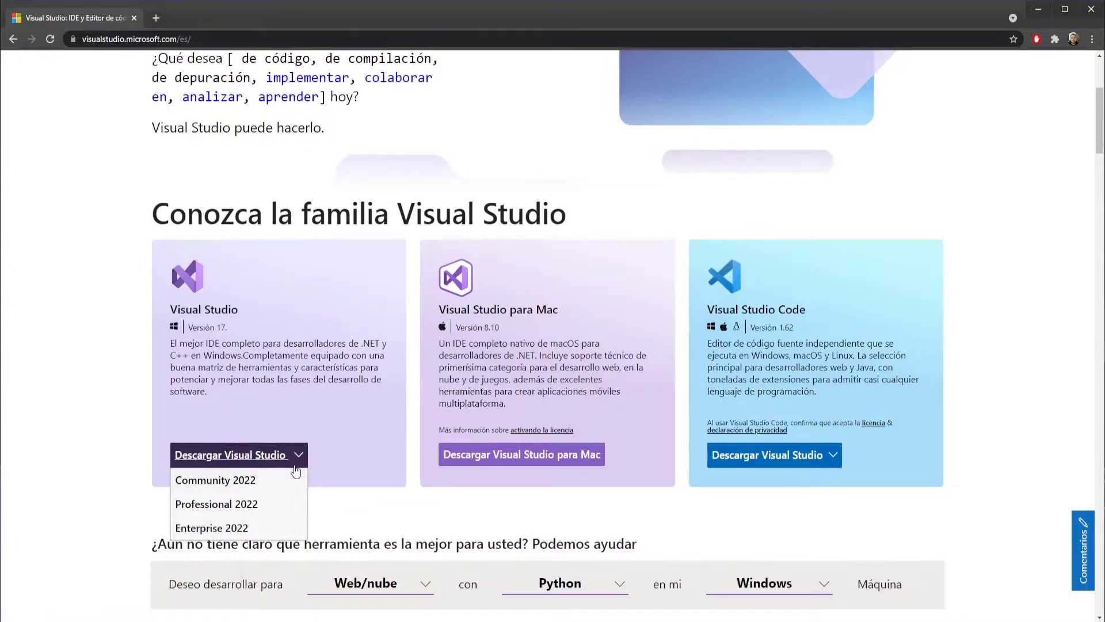
left_click(212, 482)
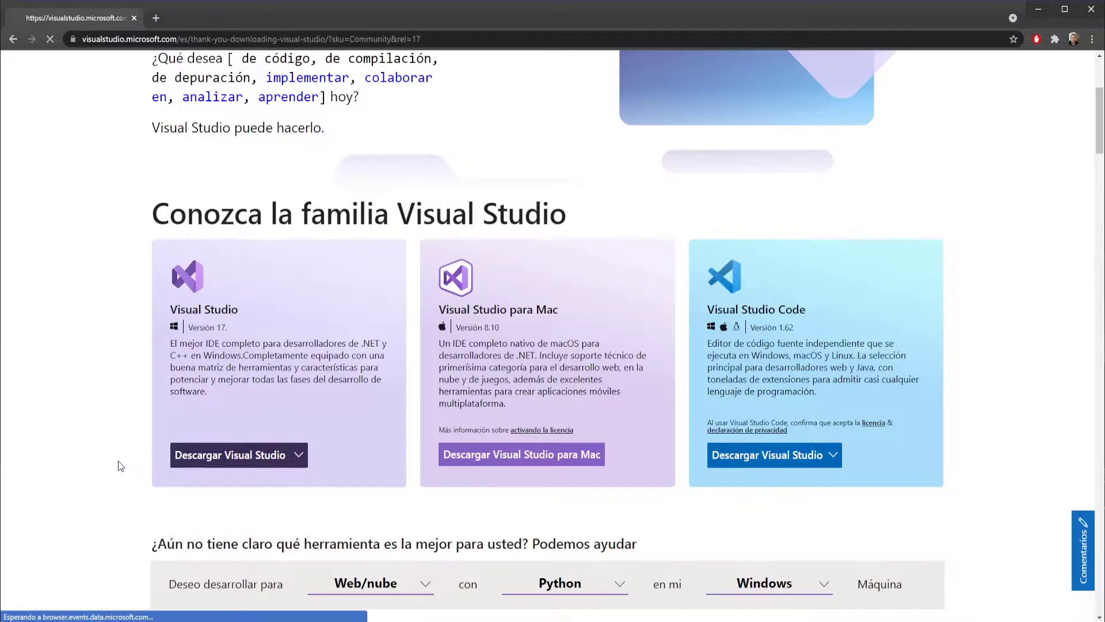
scroll(635, 130, "down", 1)
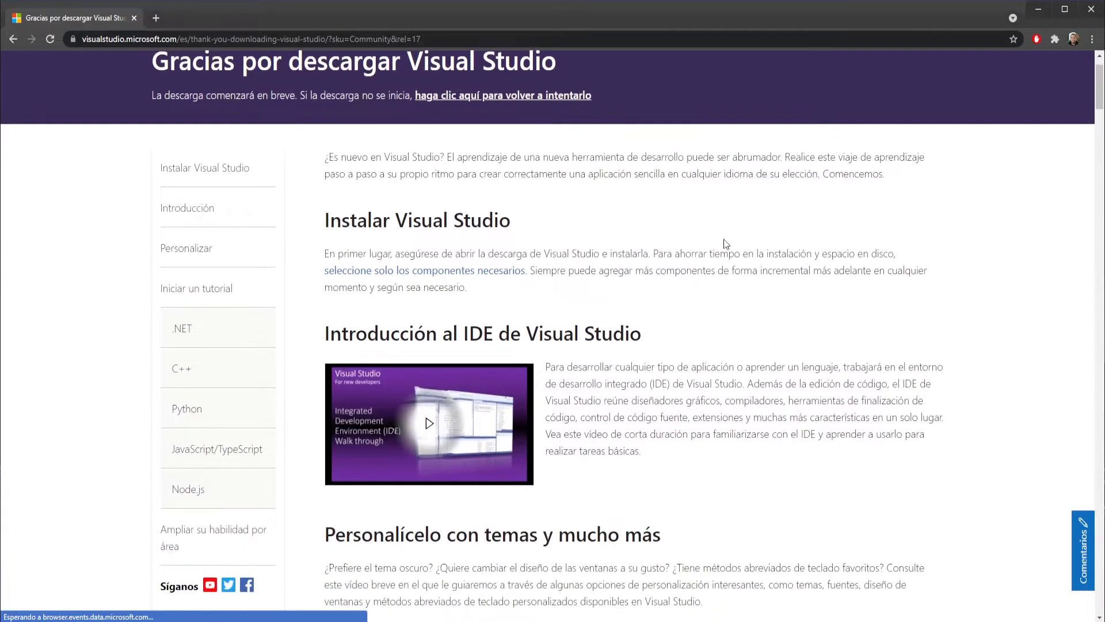
scroll(723, 242, "down", 7)
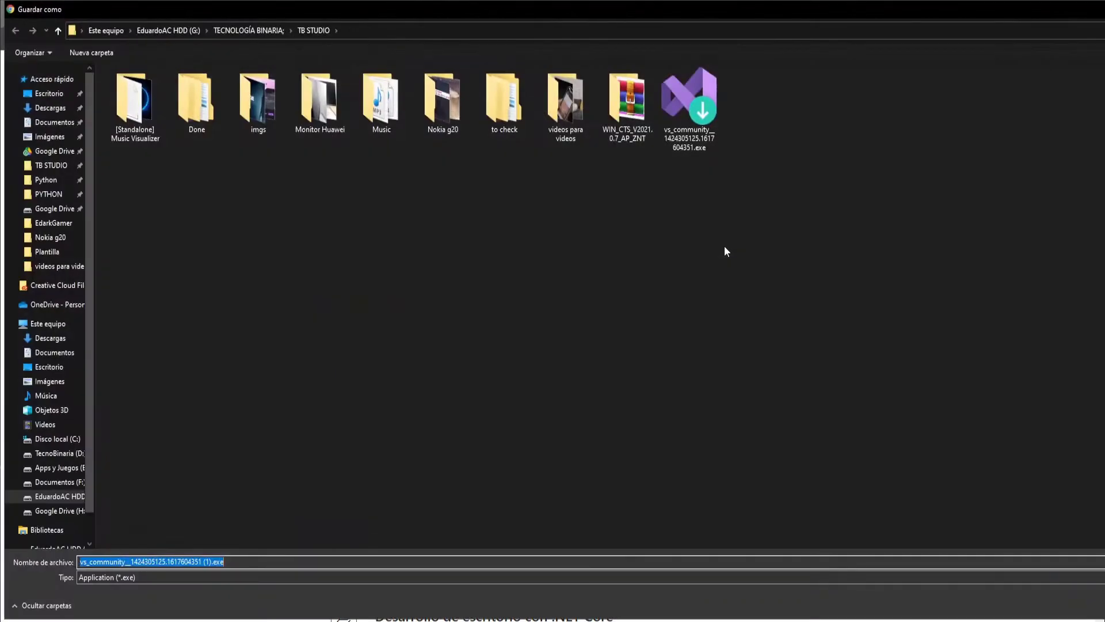
key("Return")
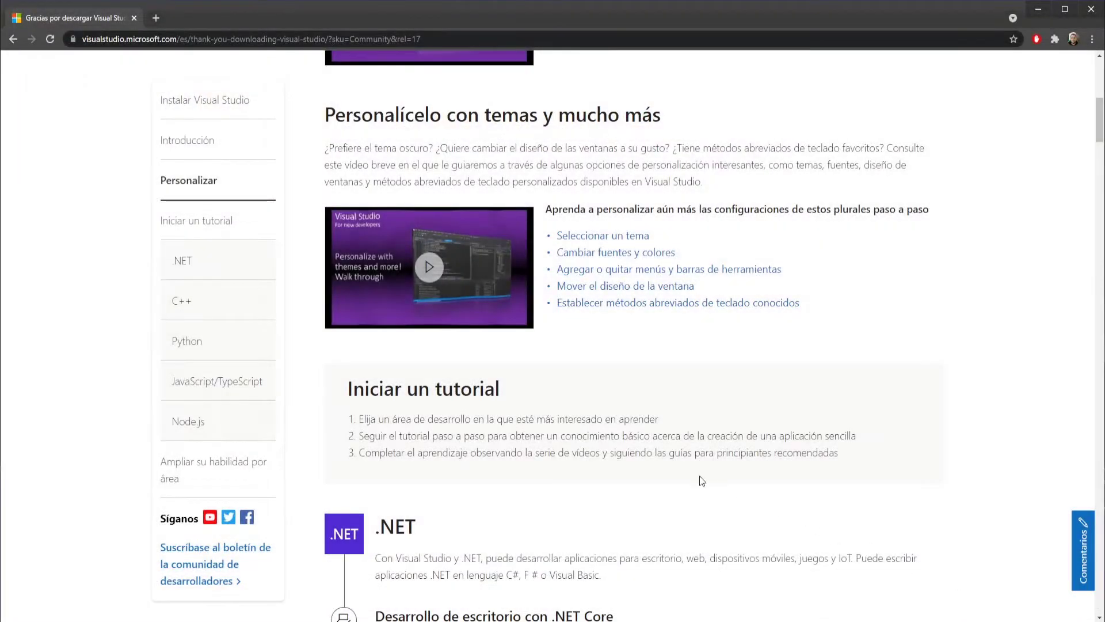
Minimize the browser, run the Visual Studio installer file on the desktop, and accept its terms to continue
left_click(1033, 3)
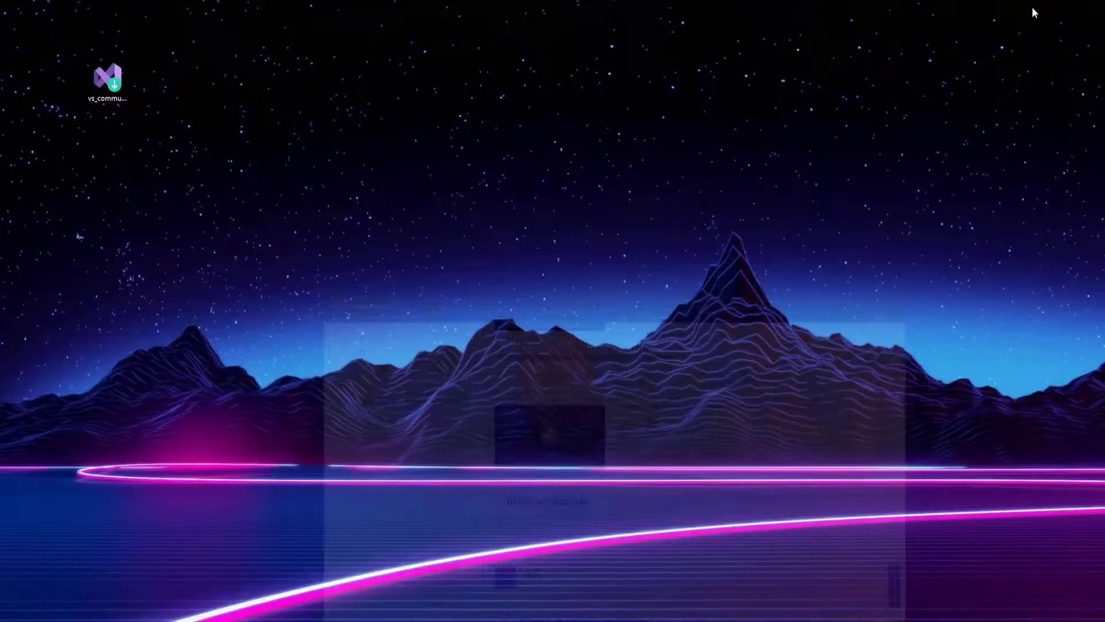
double_click(115, 97)
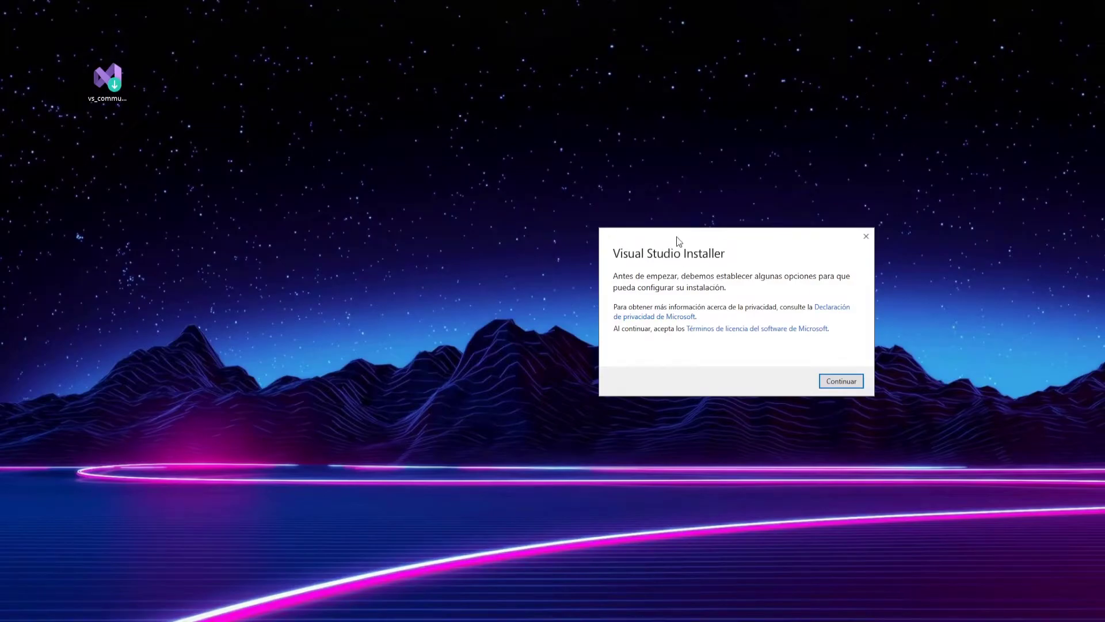
left_click_drag(678, 236, 473, 63)
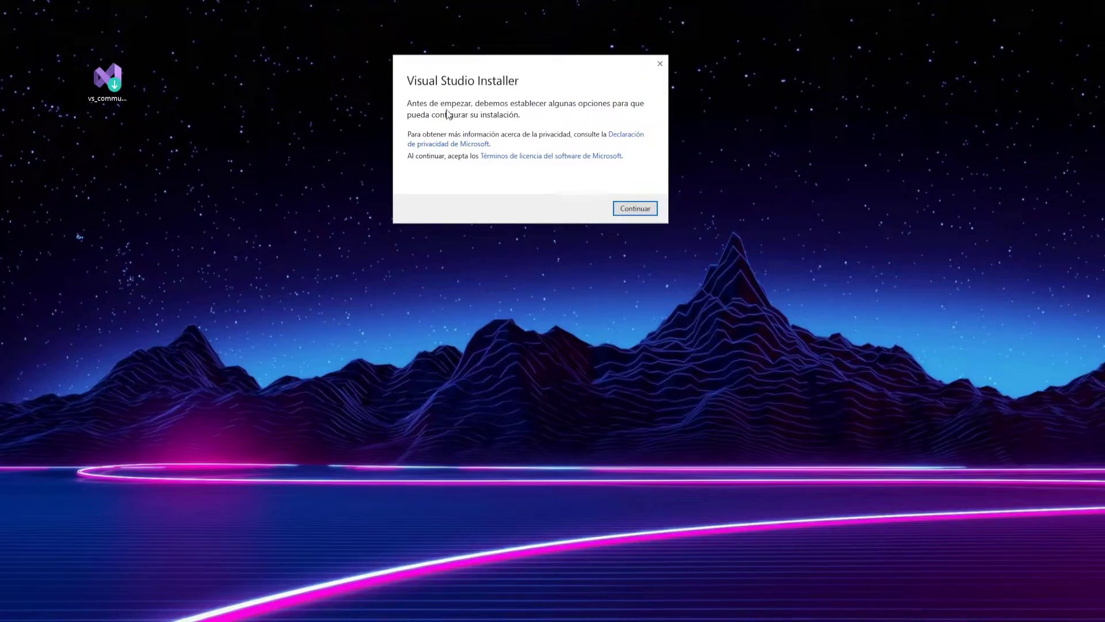
left_click(635, 211)
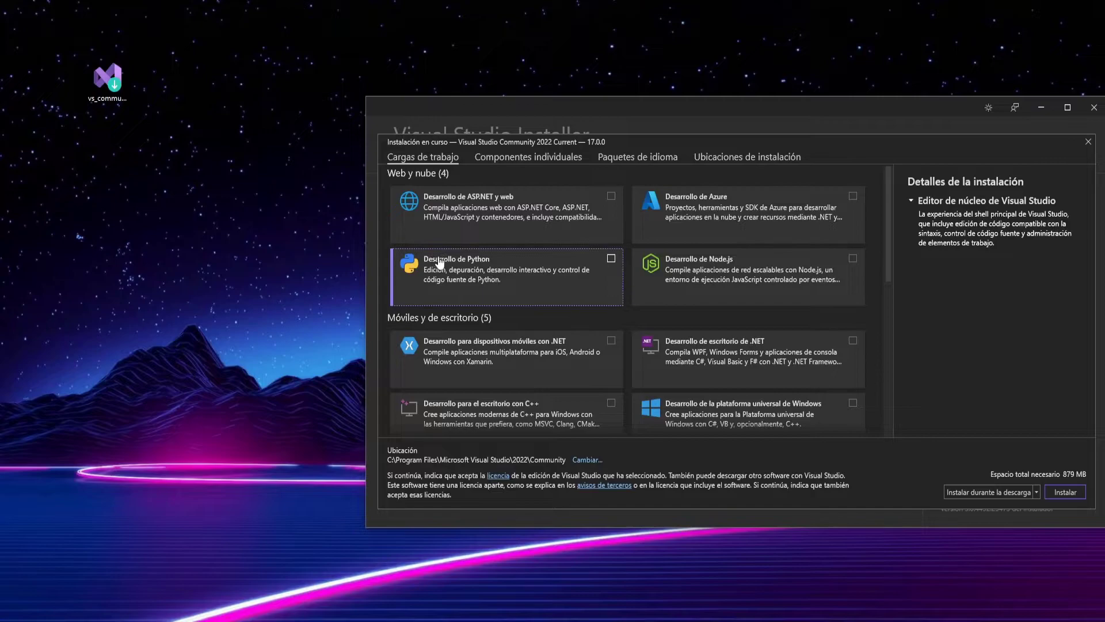
Select the workloads "Desarrollo de Python" and "Desarrollo de escritorio de .NET" for the Visual Studio Community 2022 installation
left_click(610, 259)
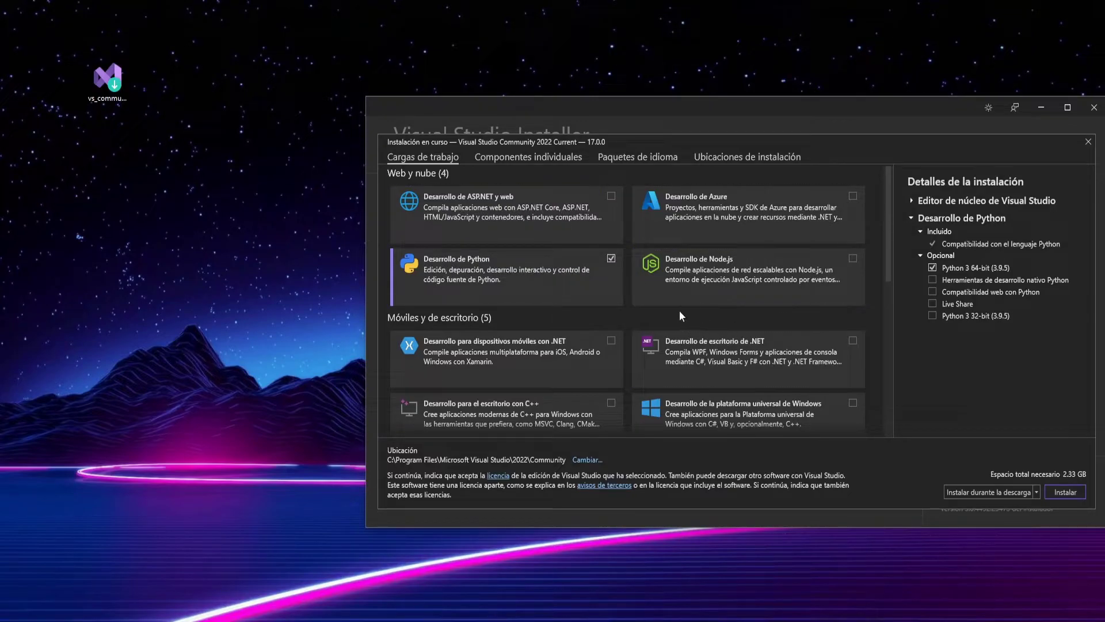
scroll(614, 327, "down", 1)
scroll(613, 326, "up", 1)
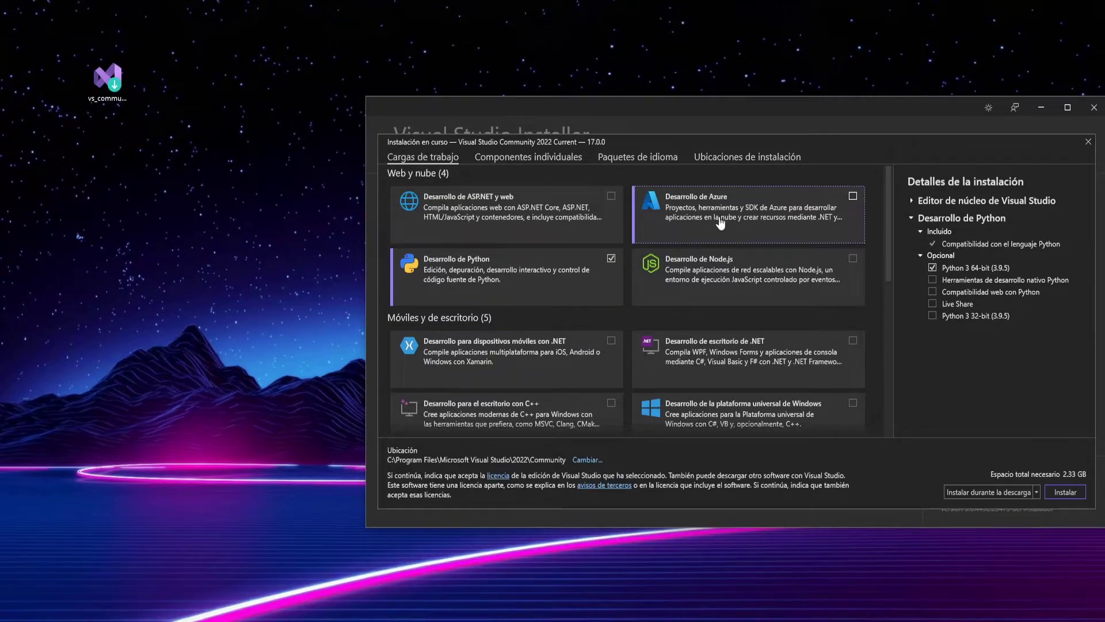
scroll(536, 332, "down", 1)
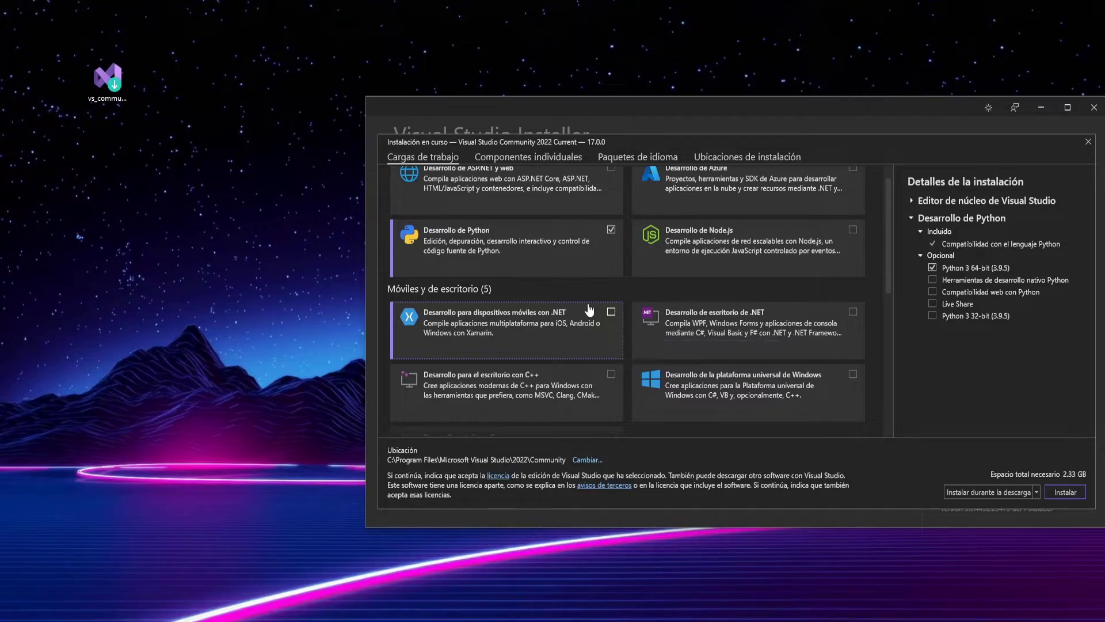
scroll(572, 343, "down", 2)
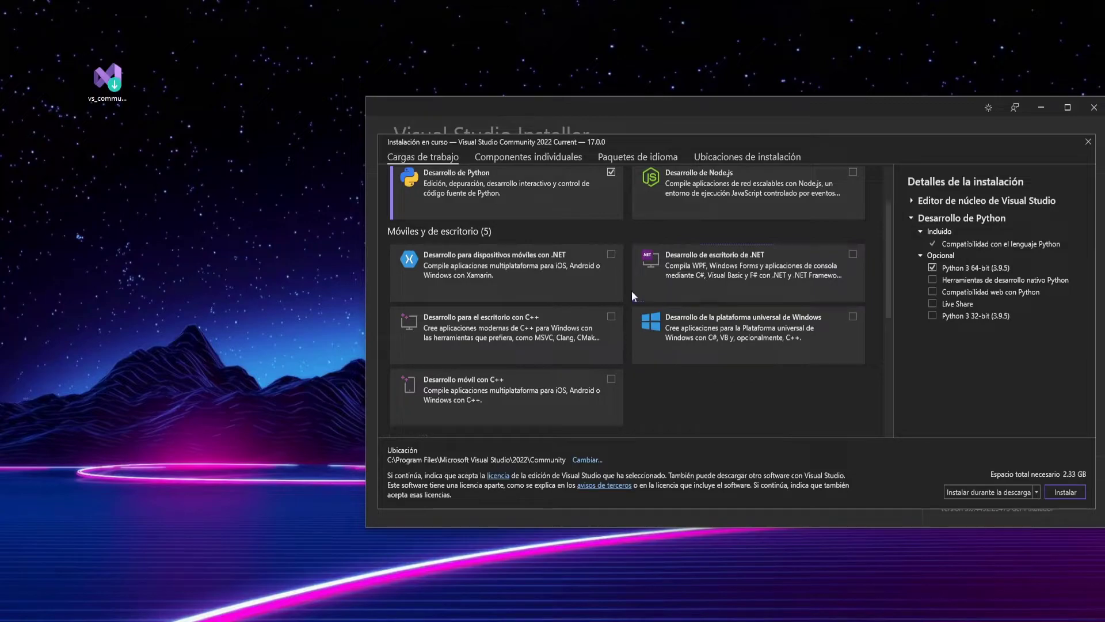
left_click(852, 255)
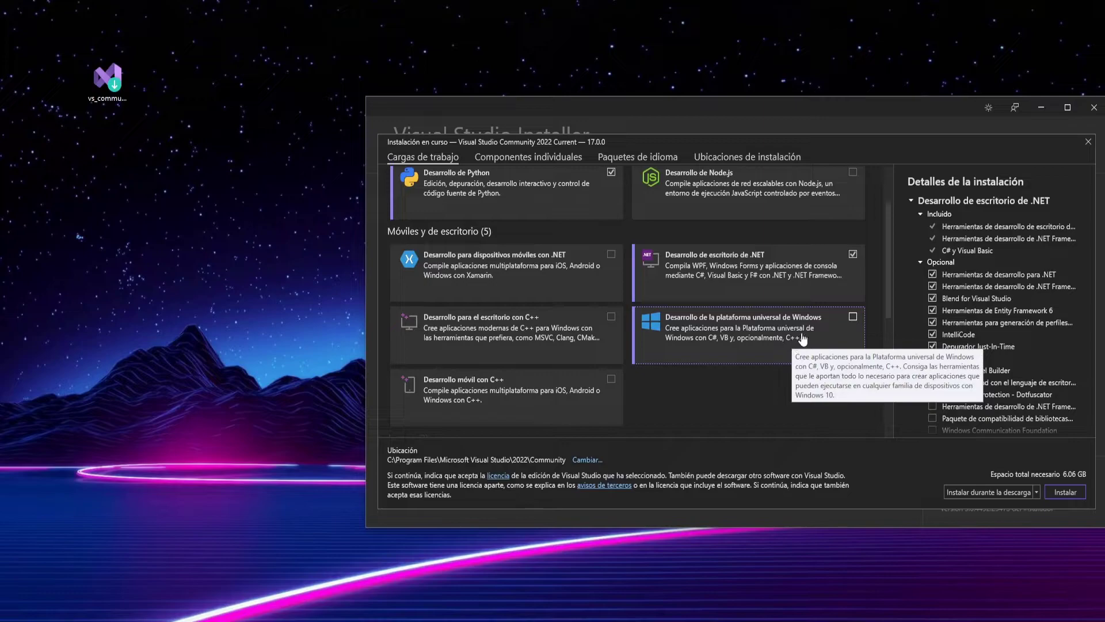
Add the workloads "Almacenamiento y procesamiento de datos" and "Aplicaciones de ciencia de datos y de análisis" to the installation
scroll(648, 398, "down", 4)
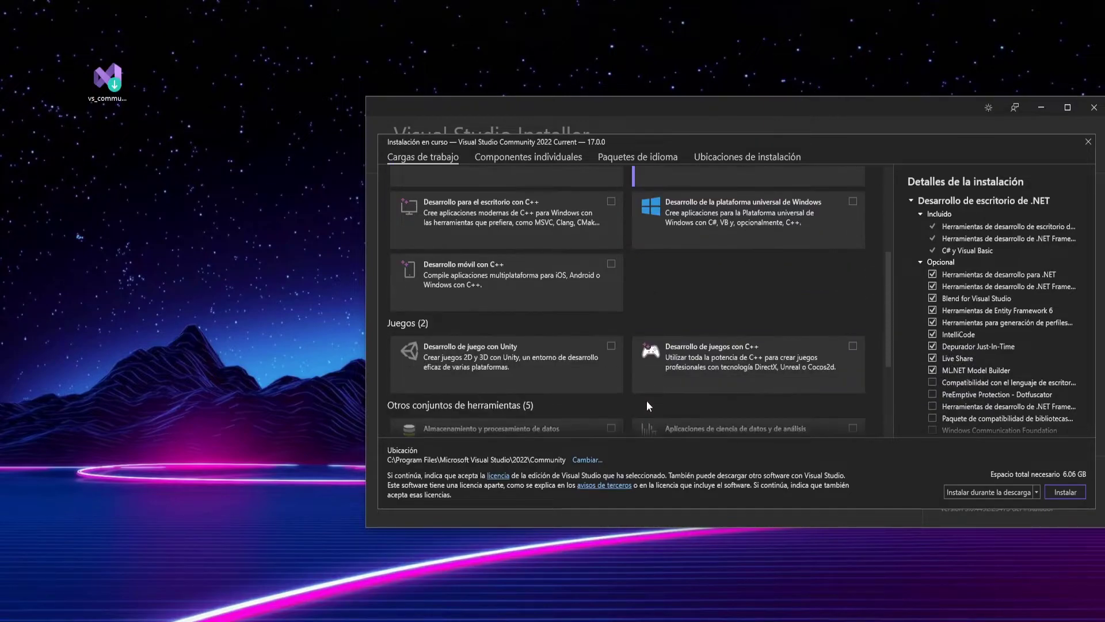
scroll(635, 399, "down", 1)
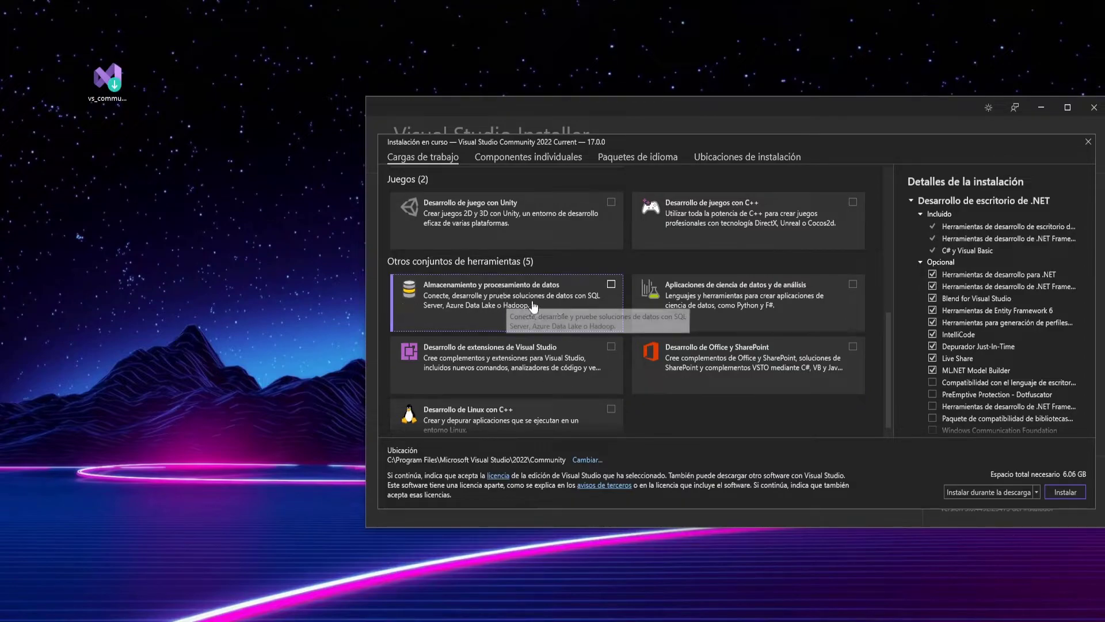
left_click(611, 284)
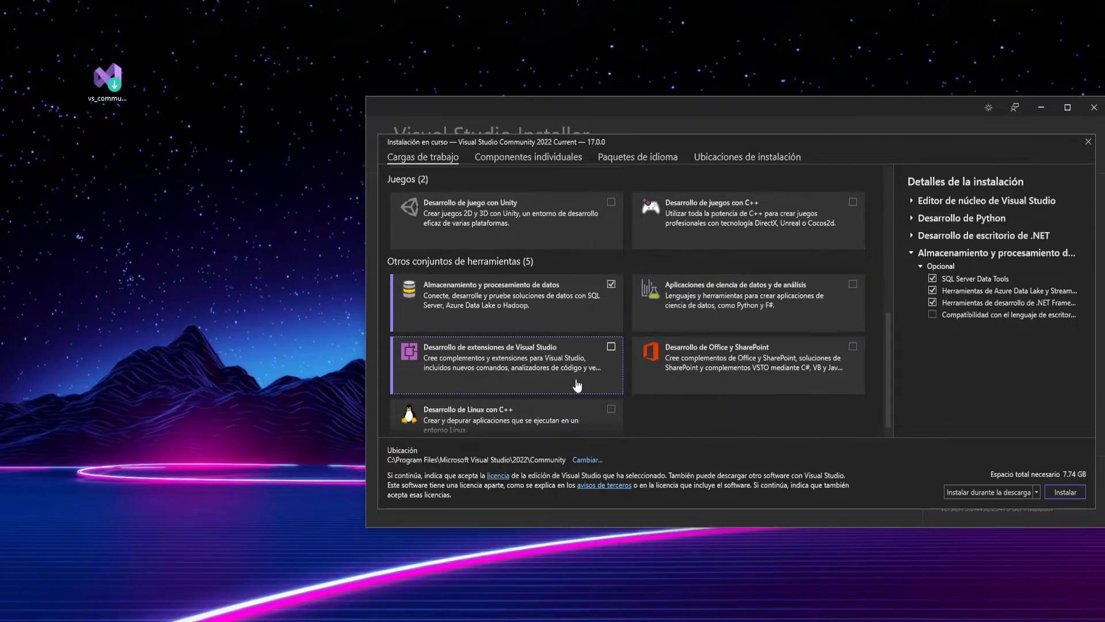
scroll(577, 384, "down", 1)
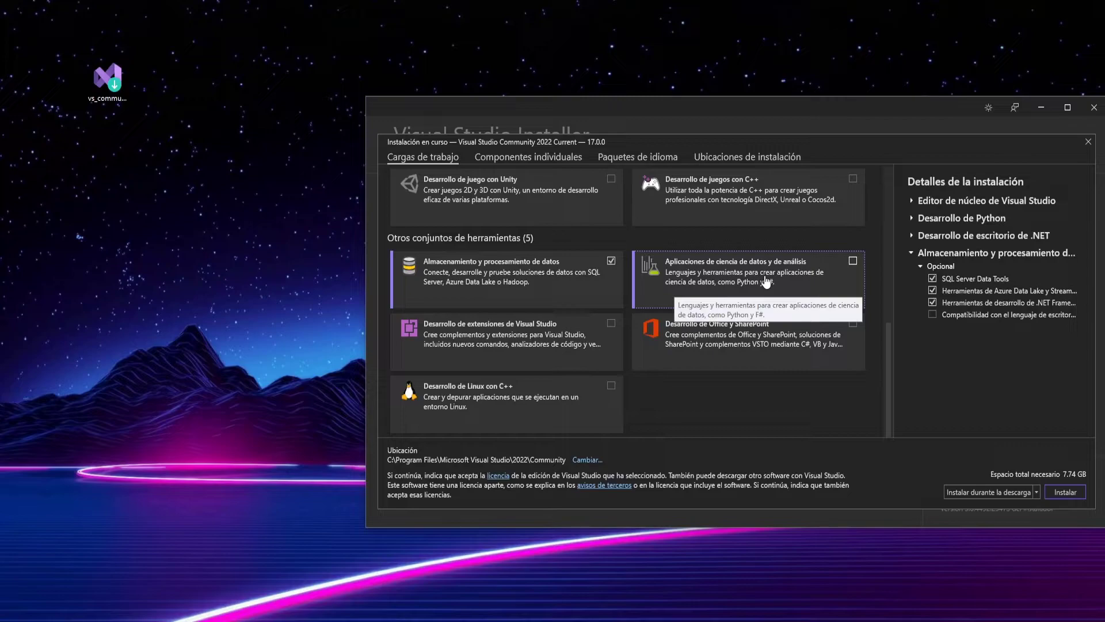
left_click(852, 262)
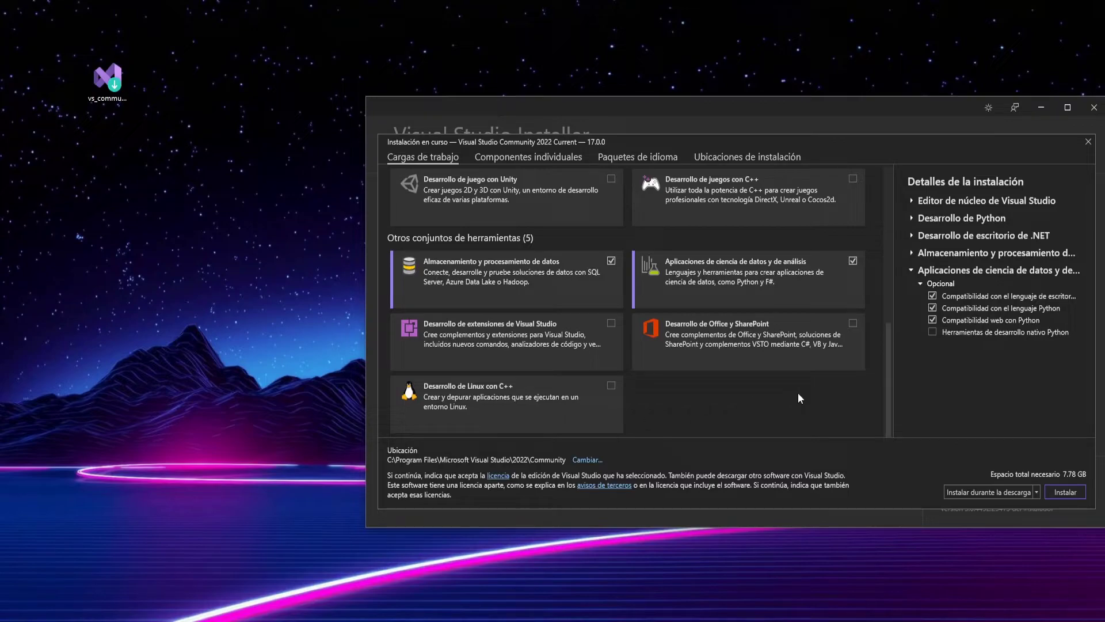
Keep the "Instalar durante la descarga" mode and start the installation with the chosen workloads
scroll(796, 394, "up", 6)
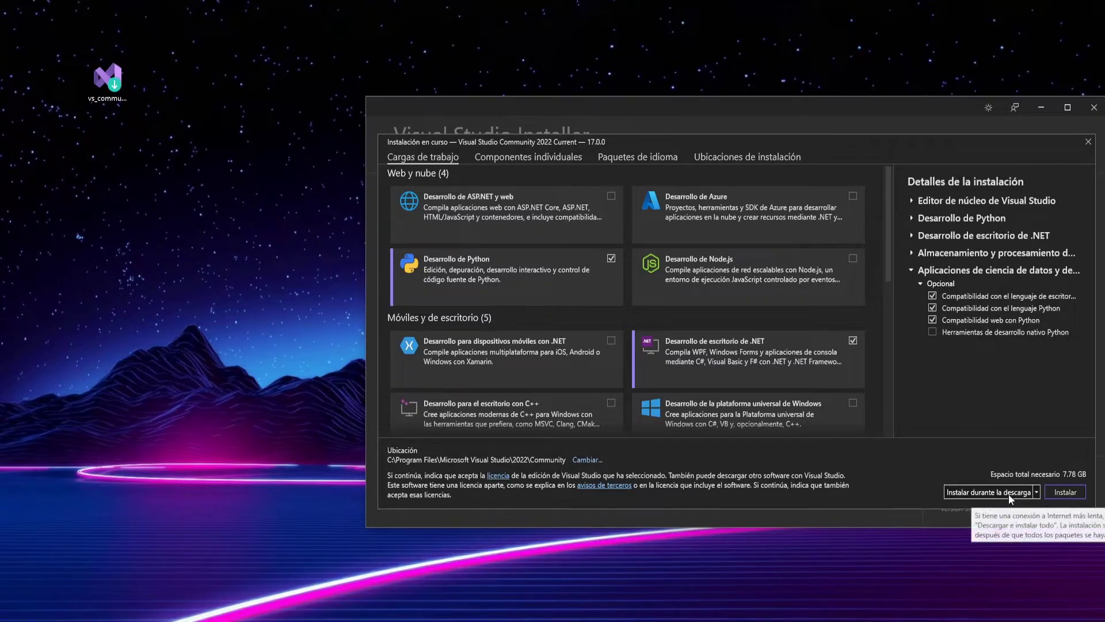
left_click(1036, 494)
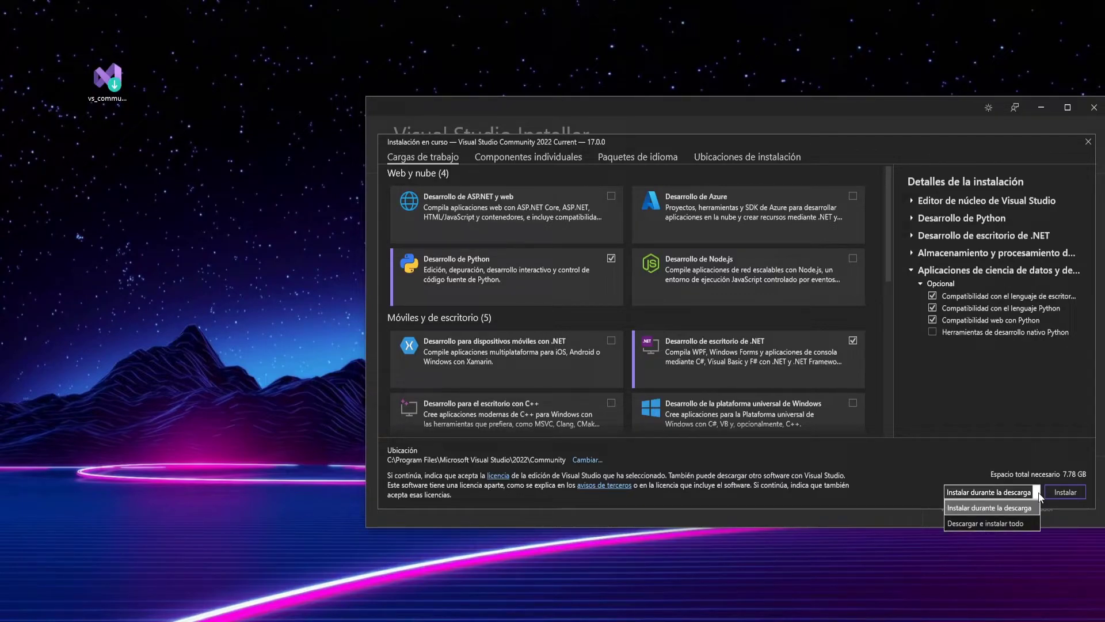
left_click(1040, 495)
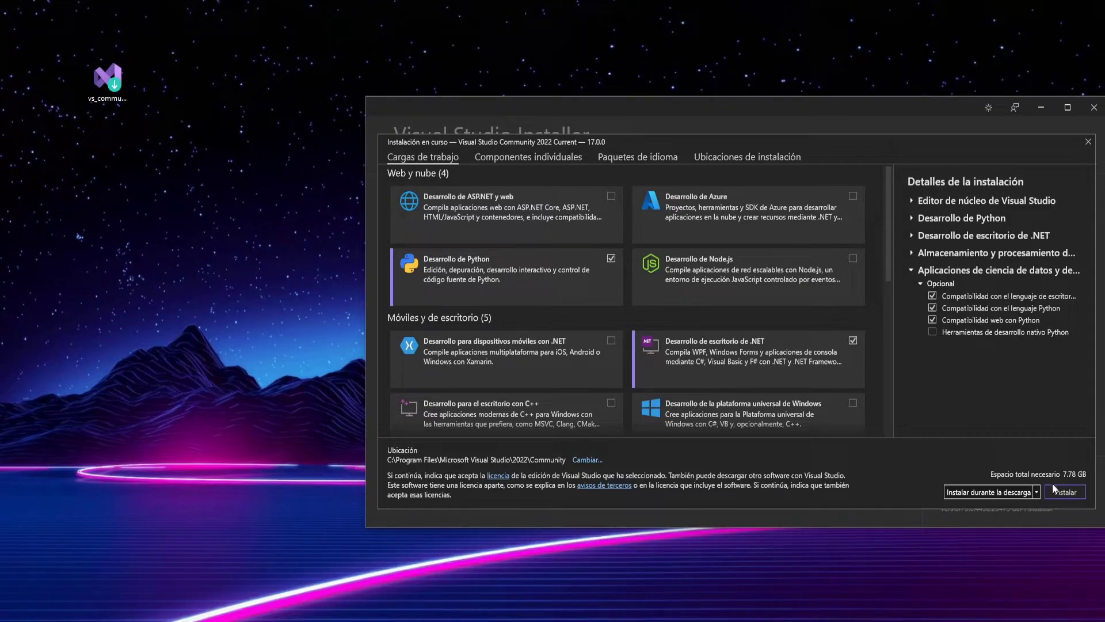
left_click(1072, 492)
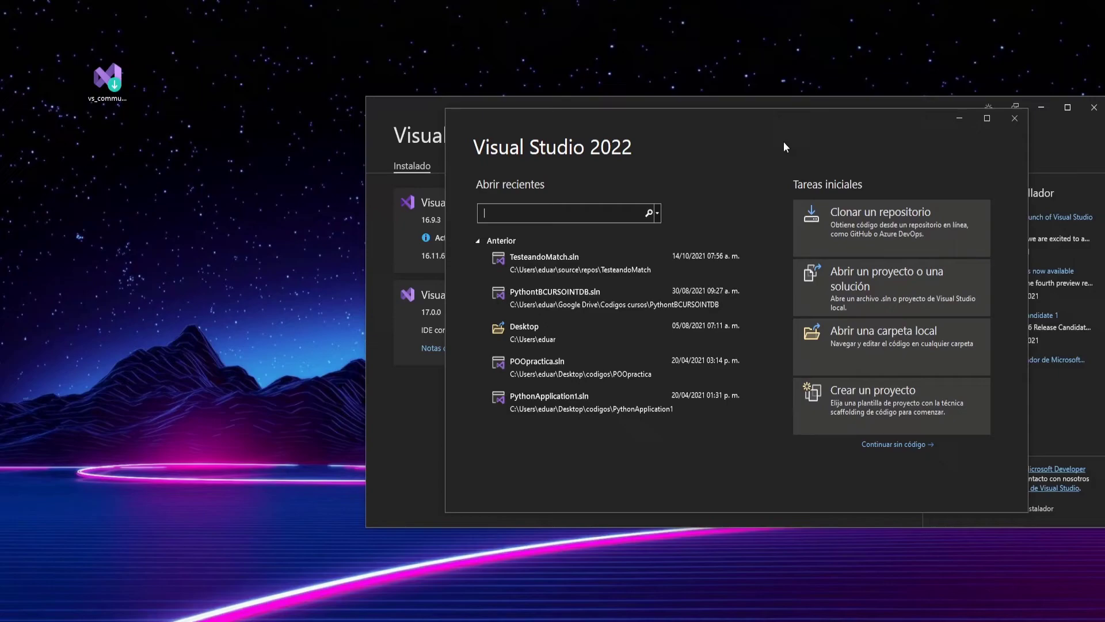
Bring the Visual Studio Installer window forward, close it, and reposition the Visual Studio 2022 start window
left_click_drag(814, 126, 581, 228)
left_click(742, 114)
left_click_drag(721, 116, 705, 95)
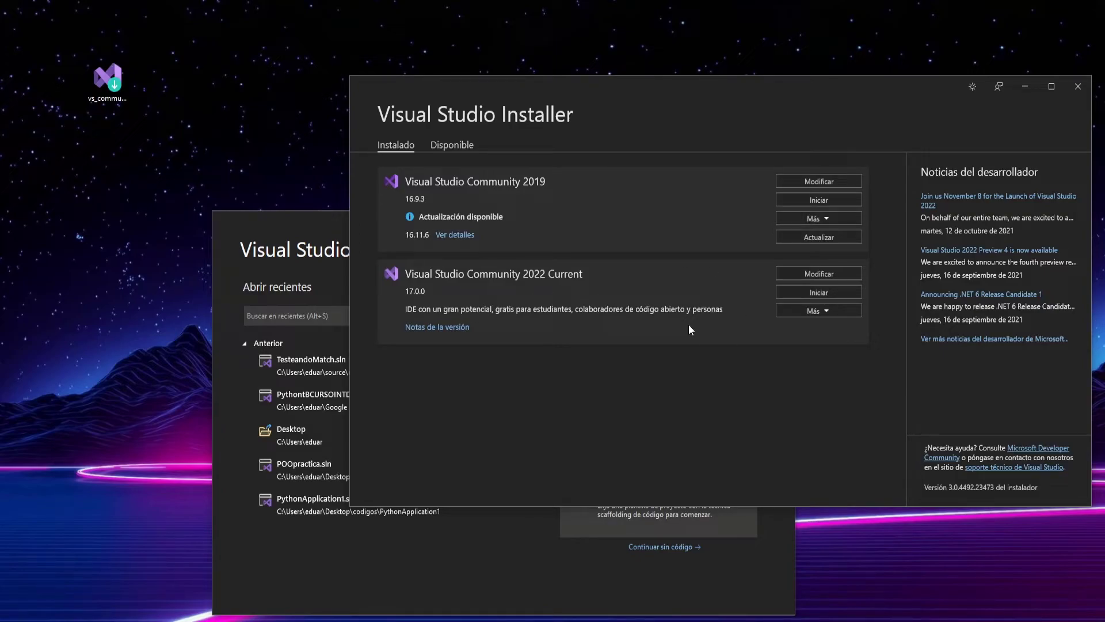
left_click(1078, 87)
left_click_drag(524, 217, 643, 89)
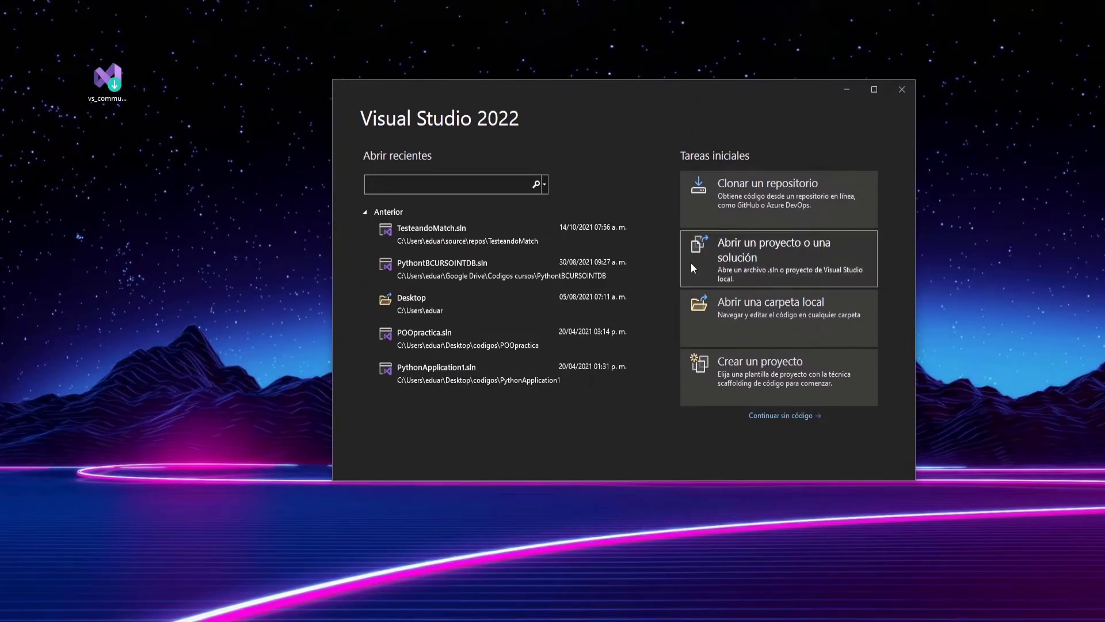
Open the recent solution TesteandoMatch.sln and widen the Visual Studio window to fill the screen
left_click(432, 239)
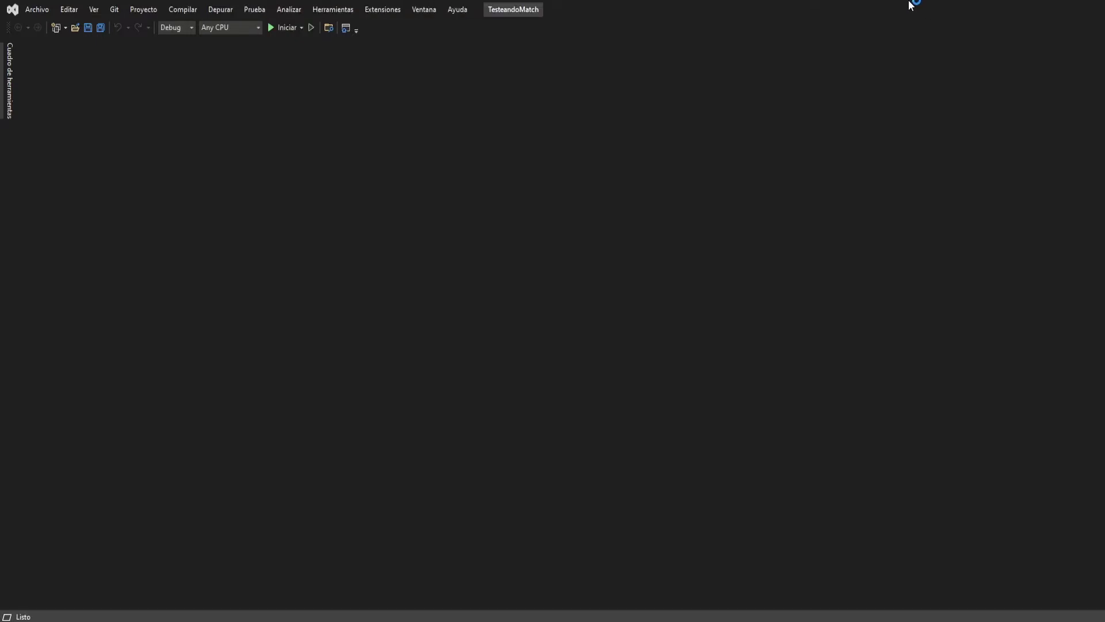
left_click_drag(848, 8, 5, 135)
left_click(299, 163)
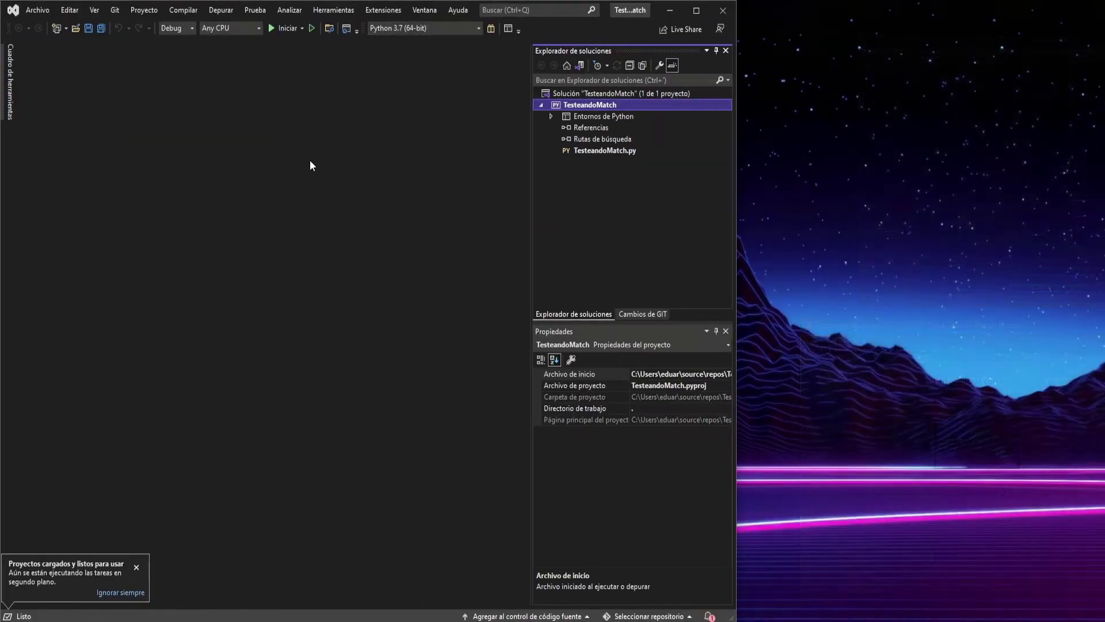
left_click_drag(735, 156, 1101, 150)
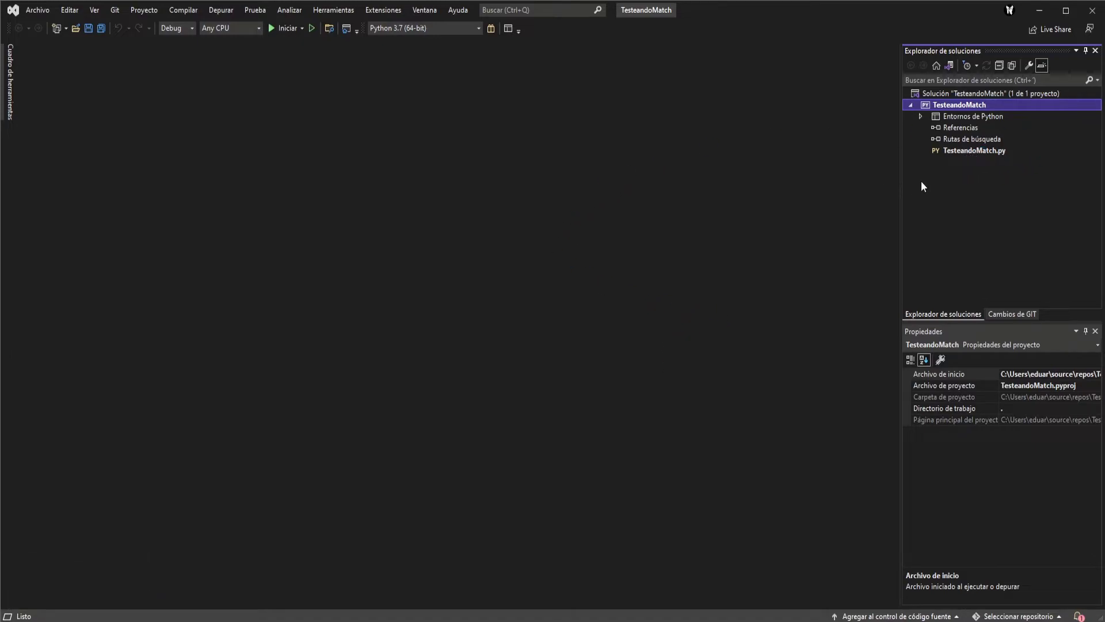
Open TesteandoMatch.py from the solution and dismiss the notification about enabling a Python test framework
left_click(982, 151)
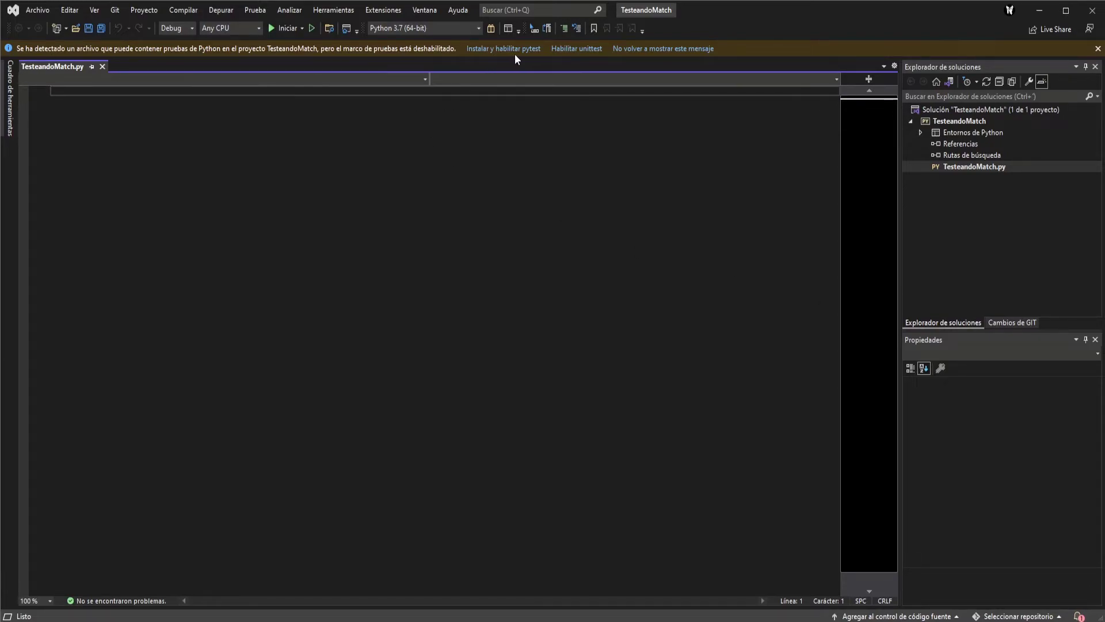
left_click(1098, 48)
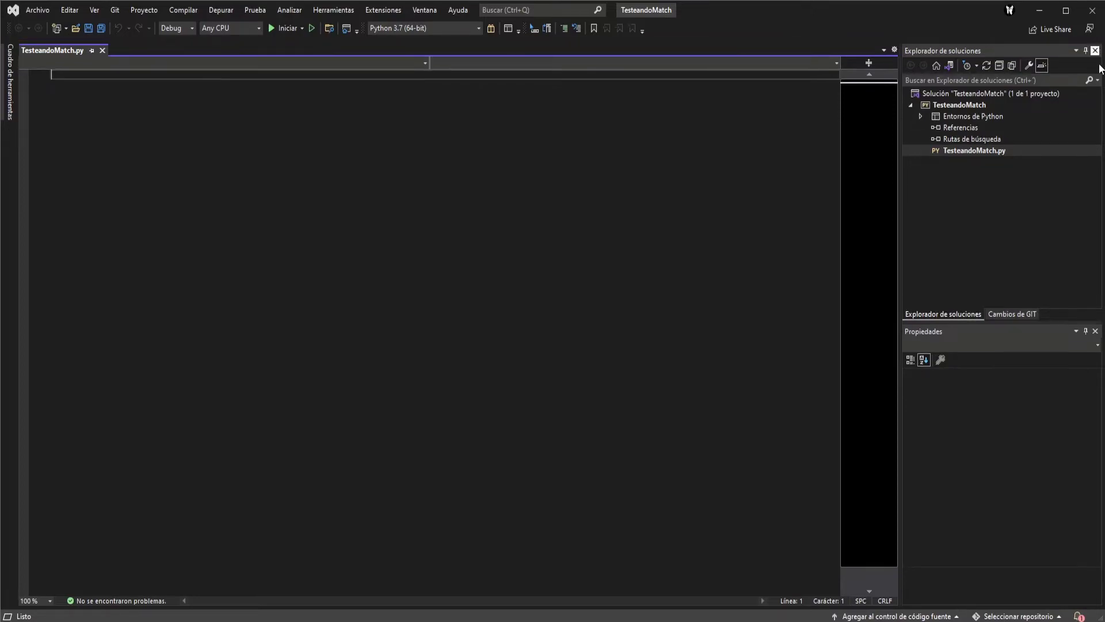
left_click(969, 183)
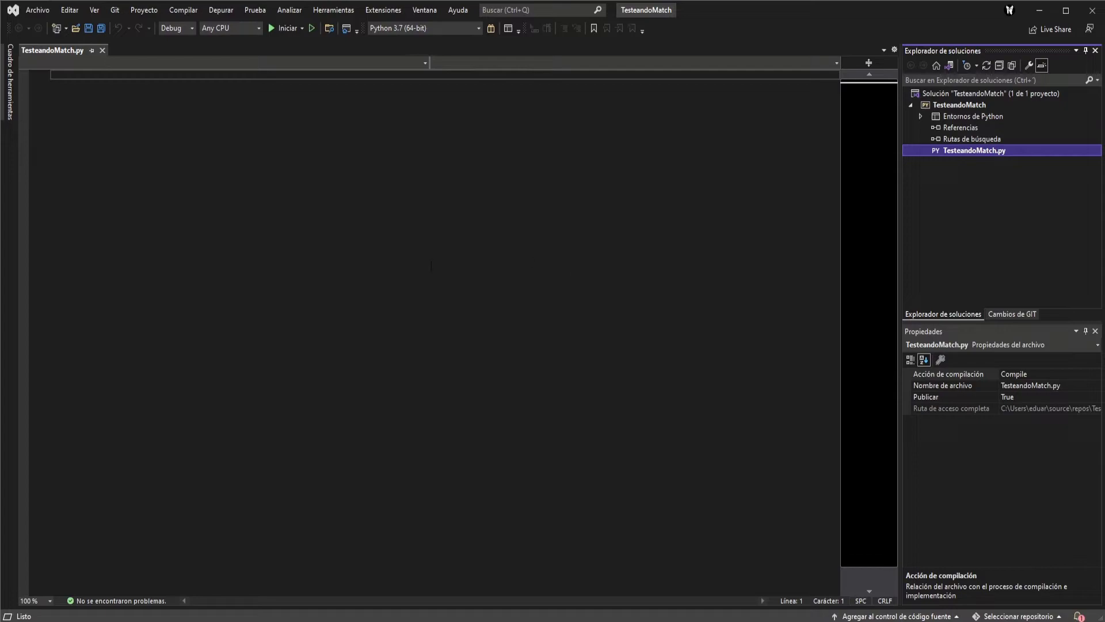
Insert a blank first line in TesteandoMatch.py and begin a print statement on line 2
left_click(441, 211)
key("Return")
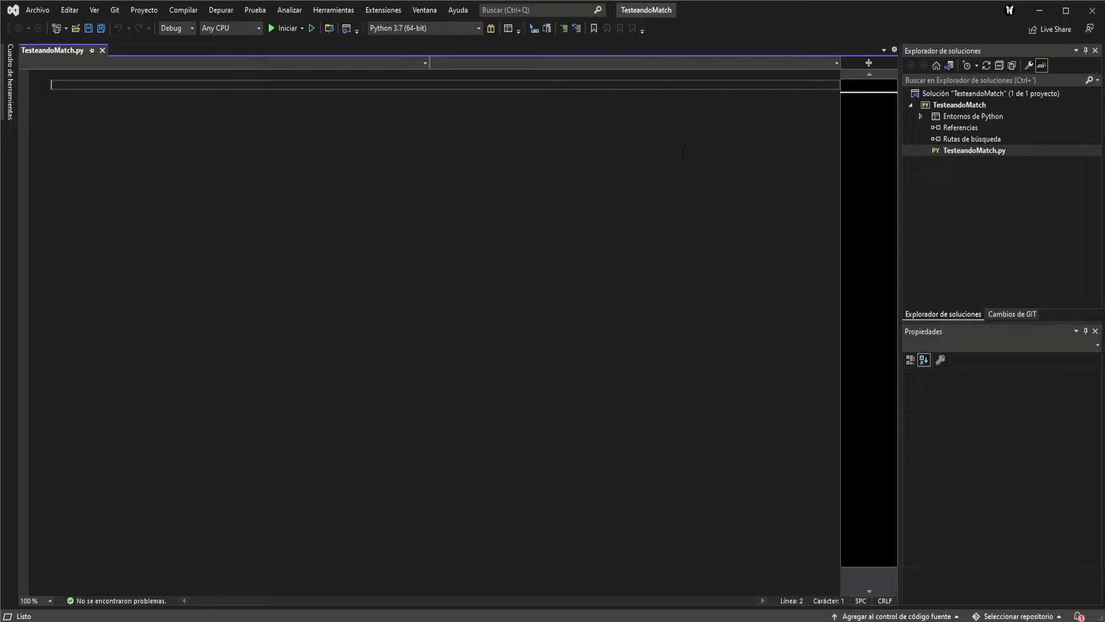
left_click(302, 29)
left_click(302, 30)
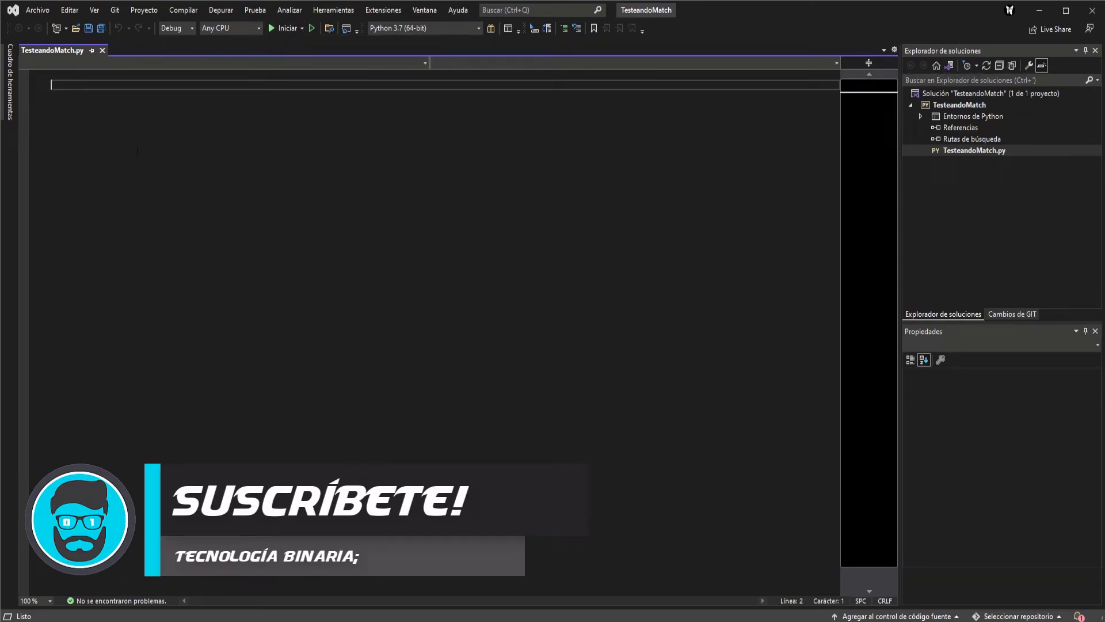
type("print")
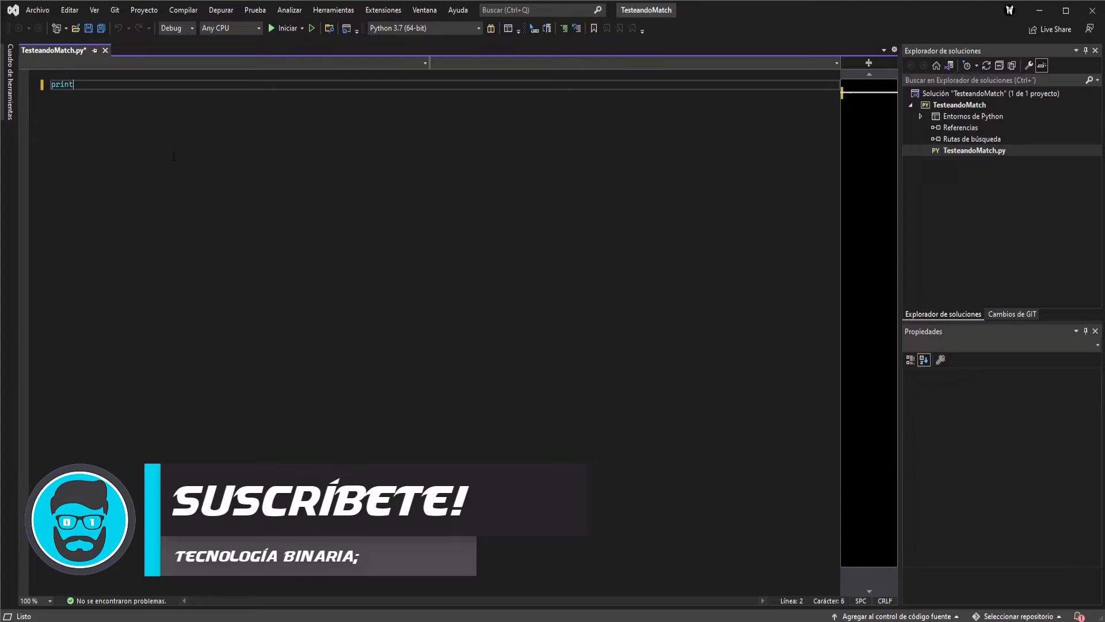